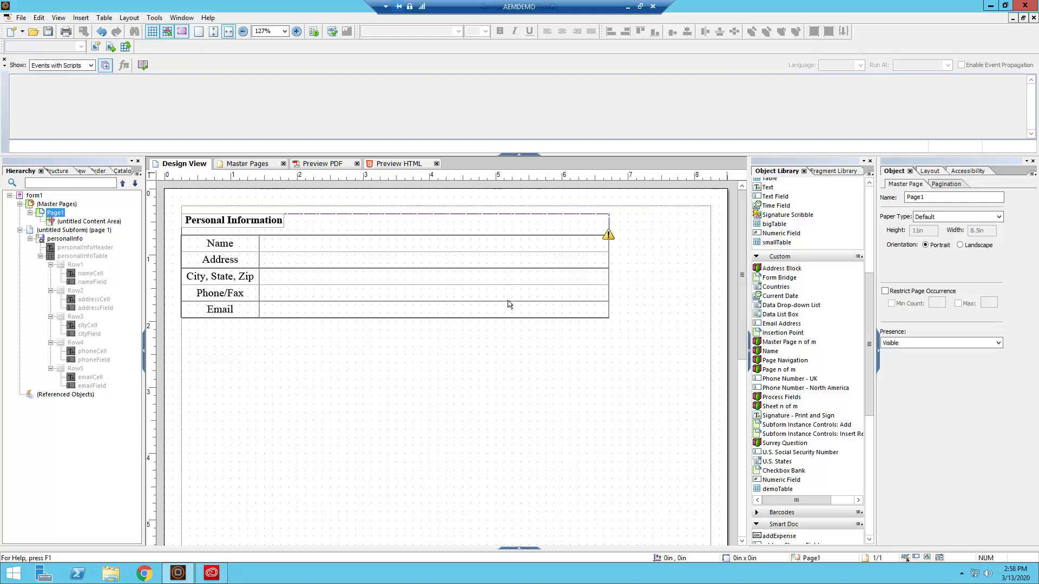
- Move the personalInfo fragment up to the top edge of the content area, at 0.25 in, 0.25 in
{"action": "left_click", "coordinate": [510, 278]}
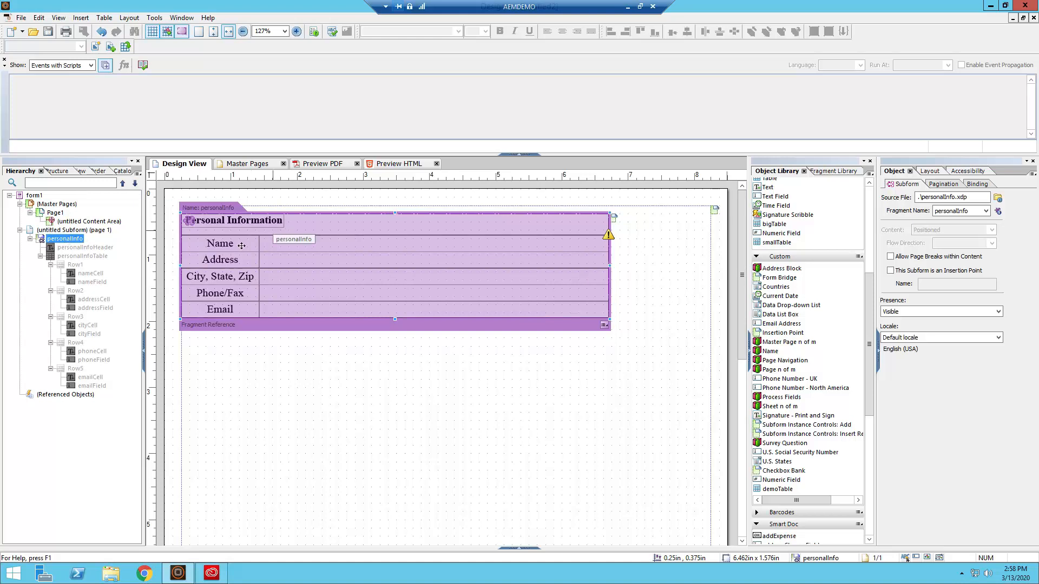
{"action": "left_click", "coordinate": [70, 251]}
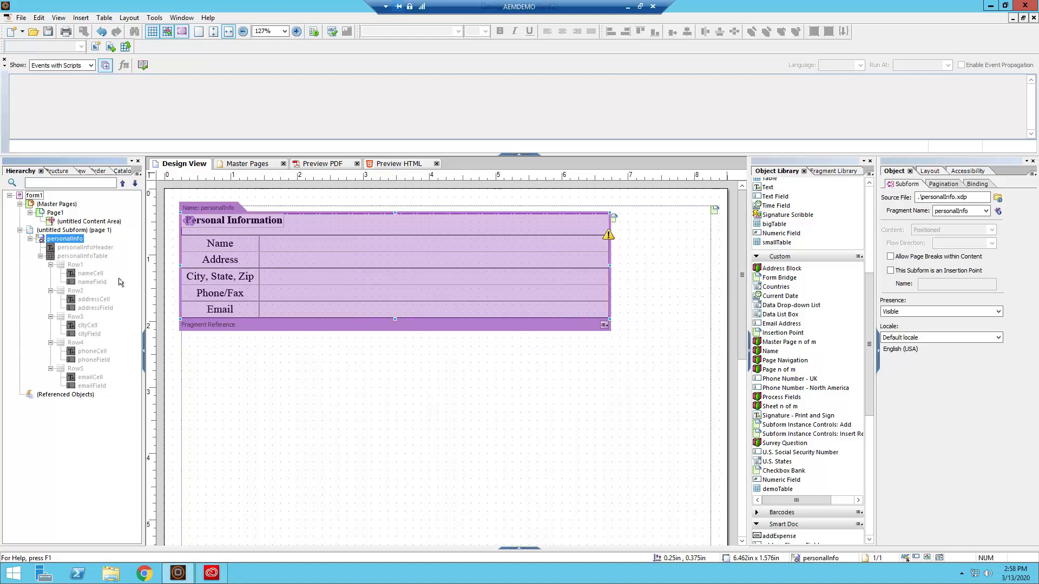
{"action": "left_click", "coordinate": [226, 353]}
{"action": "left_click", "coordinate": [226, 285]}
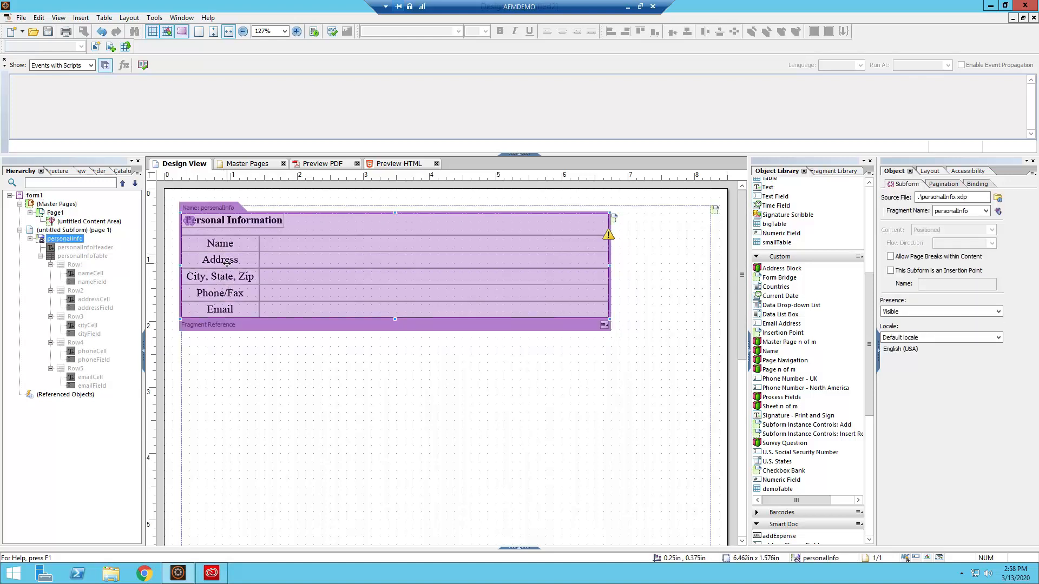
{"action": "left_click", "coordinate": [228, 337]}
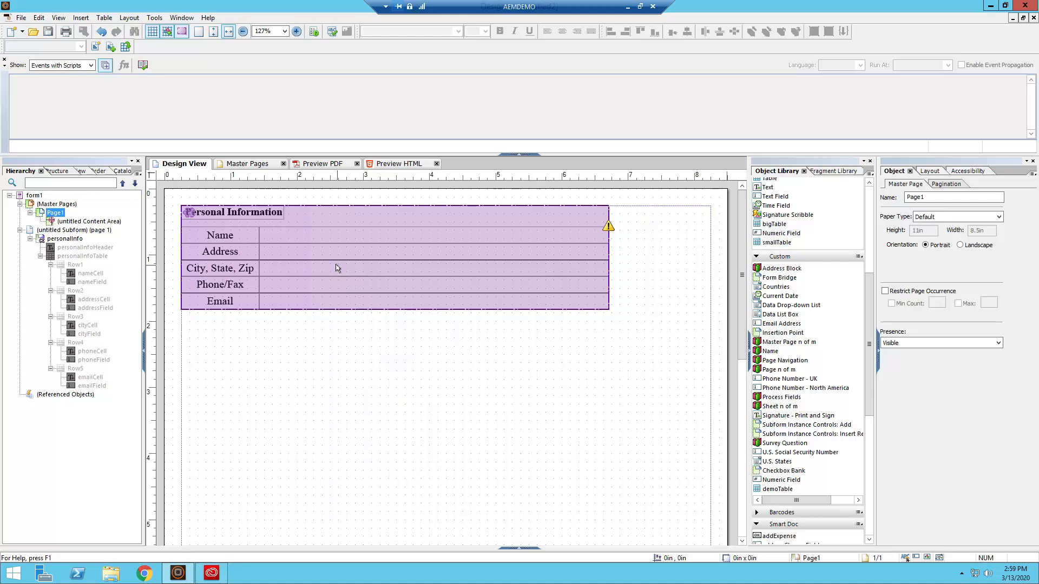
- Open the personalInfo fragment referenced in the form for editing
{"action": "left_click", "coordinate": [250, 226]}
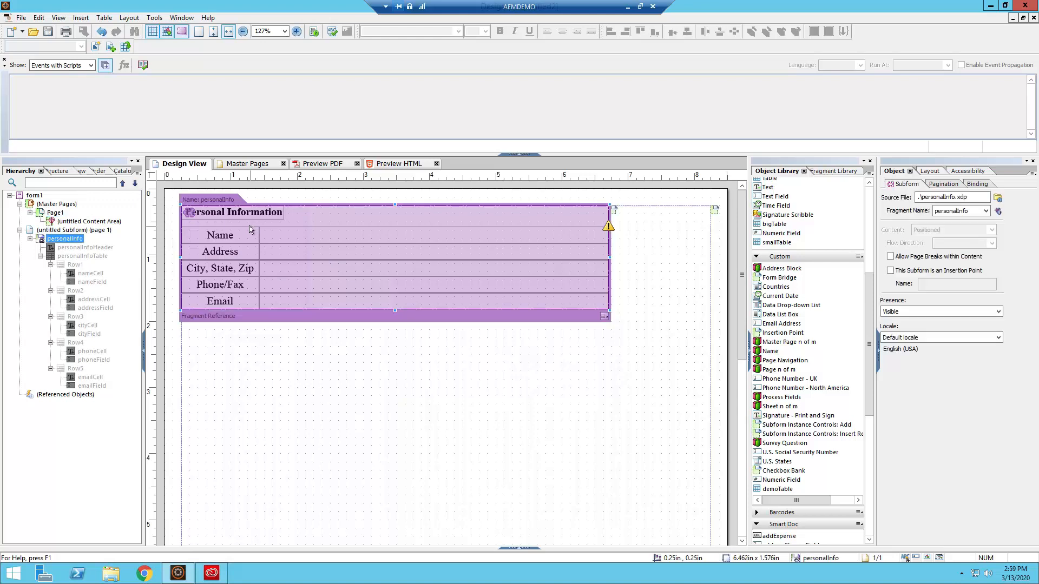
{"action": "right_click", "coordinate": [251, 227]}
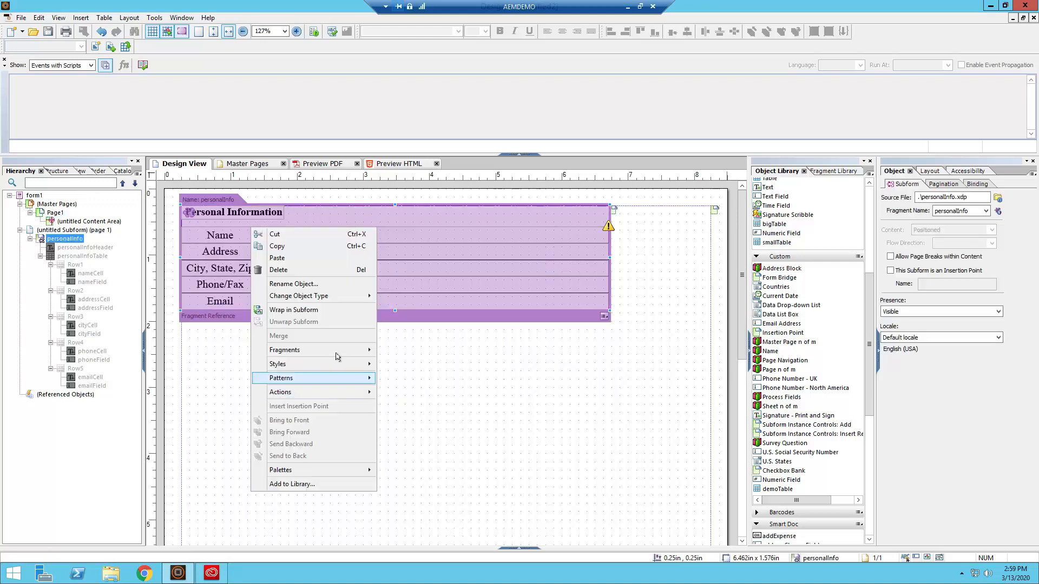
{"action": "mouse_move", "coordinate": [337, 356]}
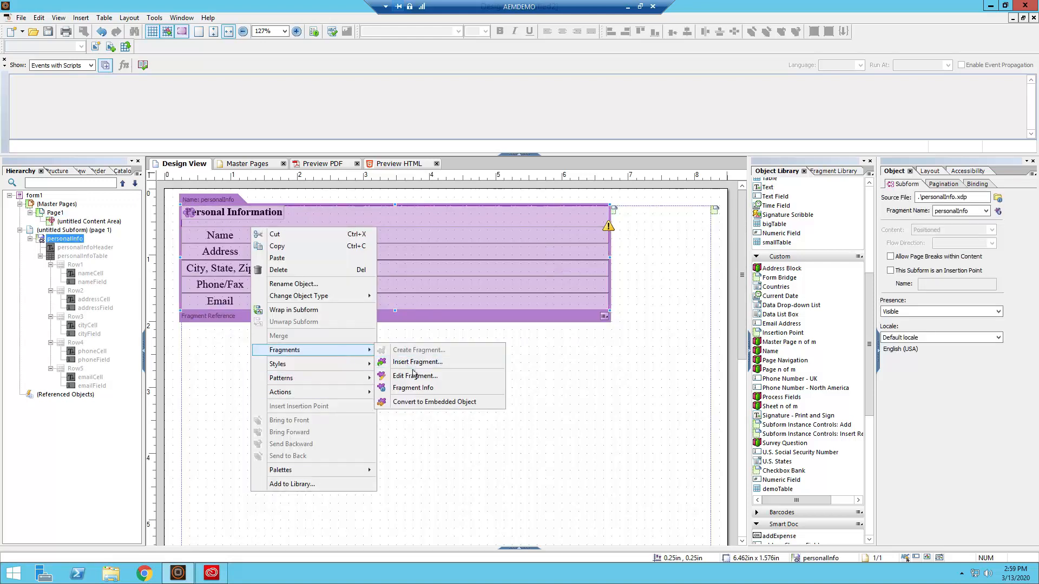
{"action": "left_click", "coordinate": [414, 374]}
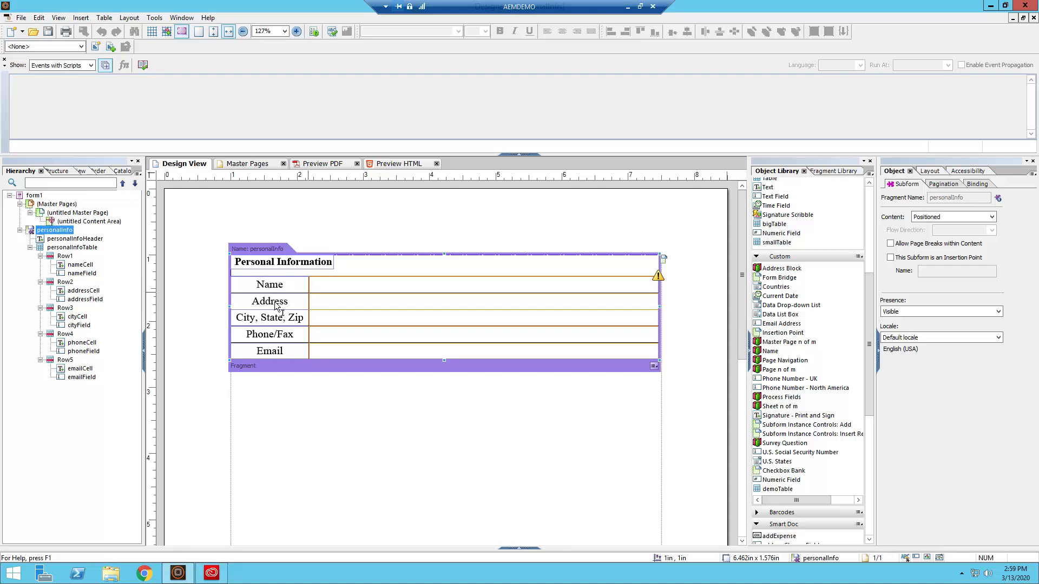
- Return to the form that references the fragment and add a Countries drop-down list directly below the personal information table
{"action": "left_click", "coordinate": [1012, 20]}
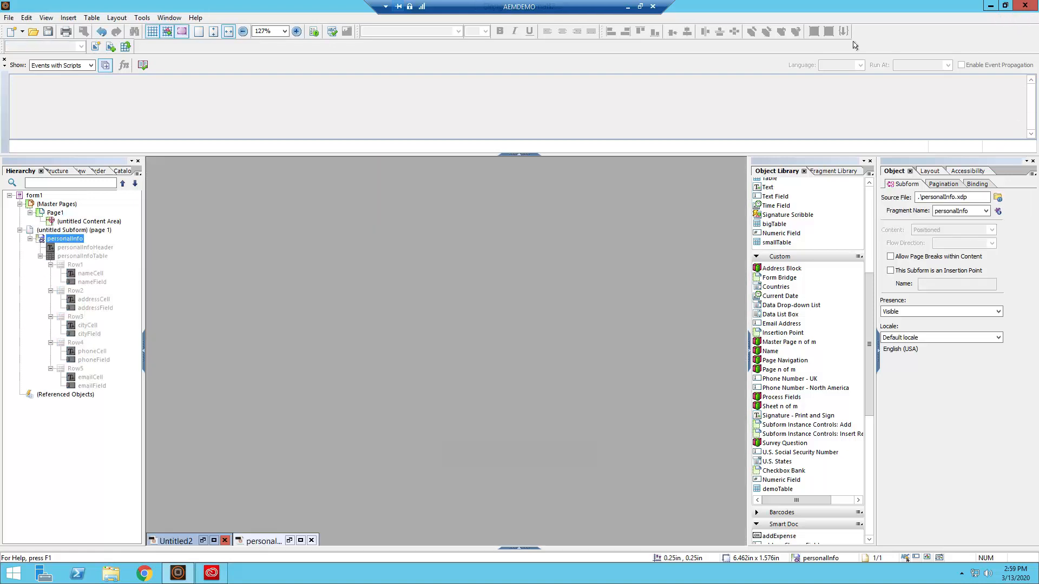
{"action": "left_click", "coordinate": [214, 540]}
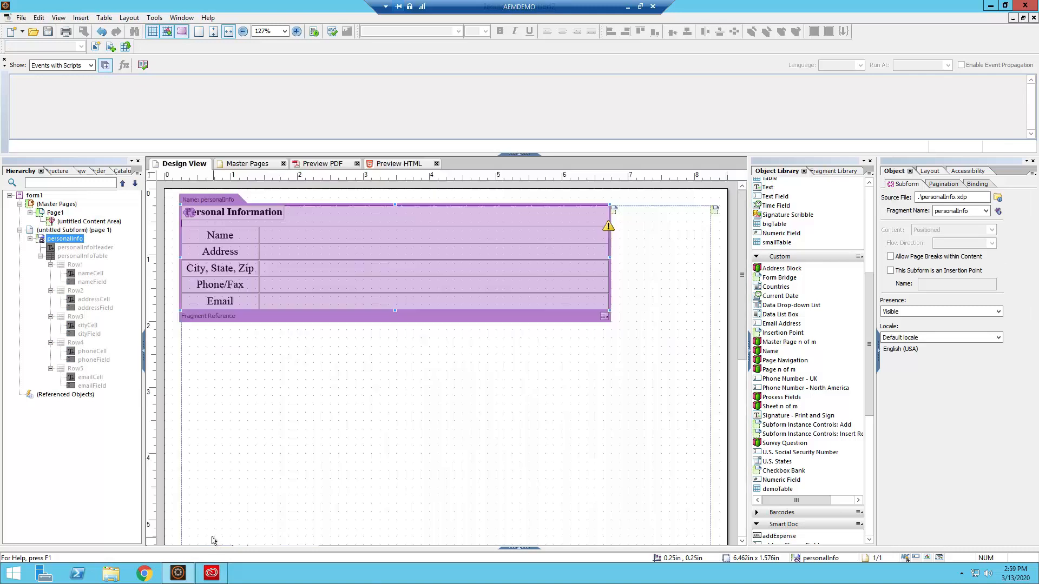
{"action": "left_click", "coordinate": [336, 369]}
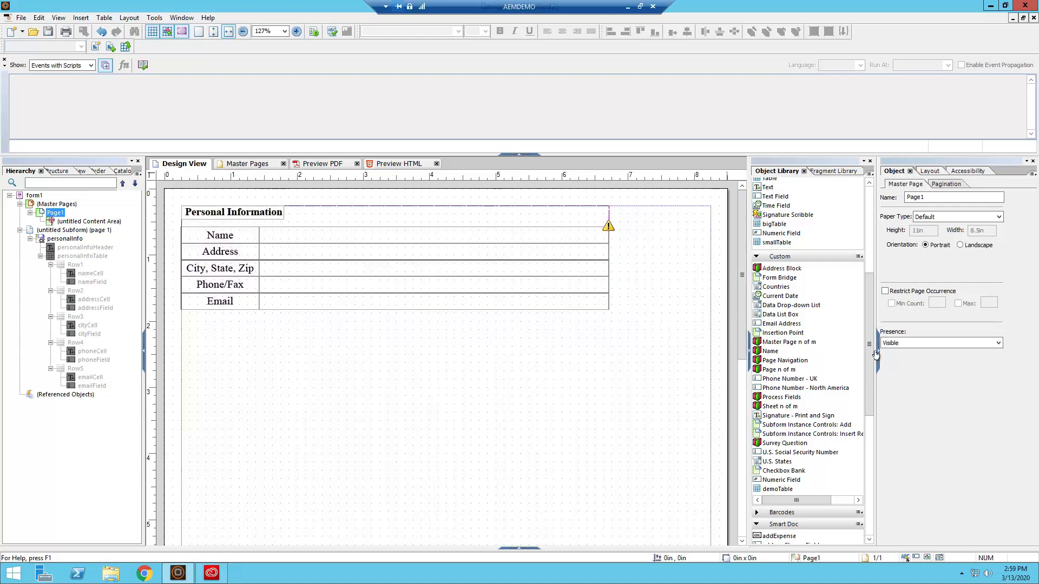
{"action": "left_click_drag", "start_coordinate": [869, 365], "coordinate": [869, 334]}
{"action": "left_click_drag", "start_coordinate": [769, 355], "coordinate": [239, 327]}
{"action": "left_click", "coordinate": [325, 363]}
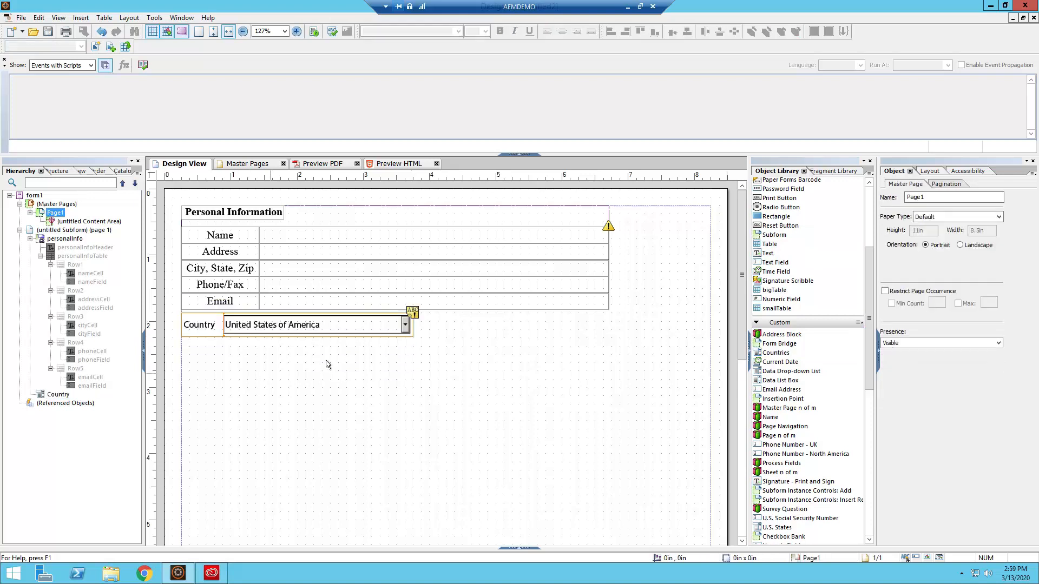
- Create a second new form using a blank form and the default document setup
{"action": "left_click", "coordinate": [22, 17]}
{"action": "left_click", "coordinate": [33, 32]}
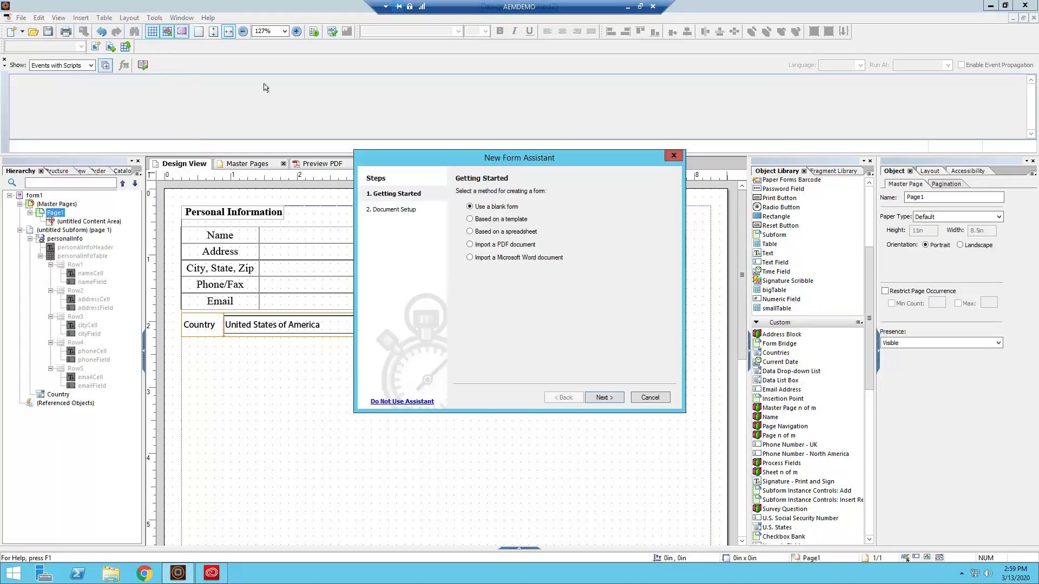
{"action": "left_click", "coordinate": [610, 399]}
{"action": "left_click", "coordinate": [604, 397]}
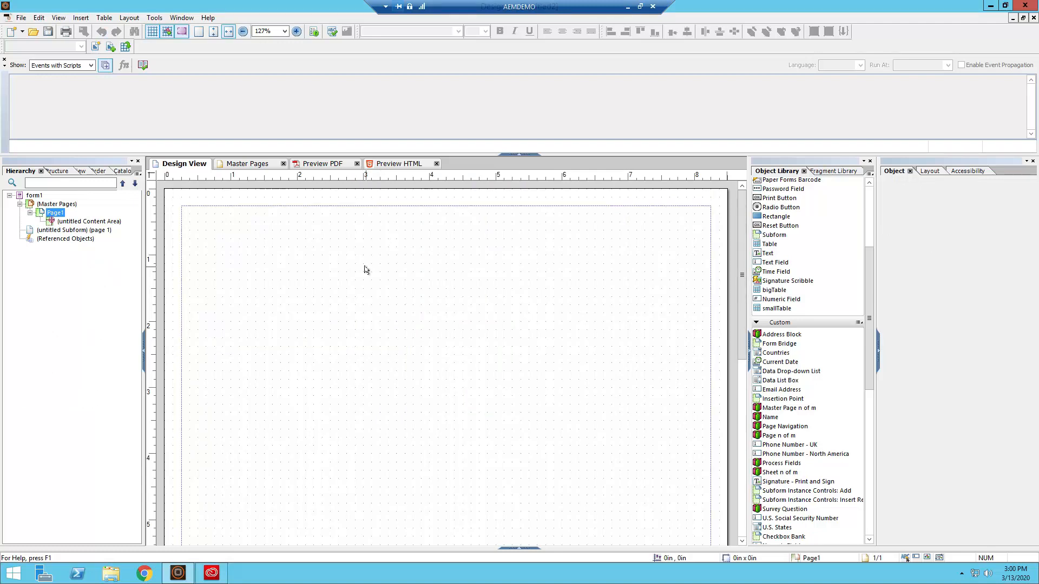
- Insert the personalInfo fragment from the Fragments folder into the new form
{"action": "right_click", "coordinate": [268, 237]}
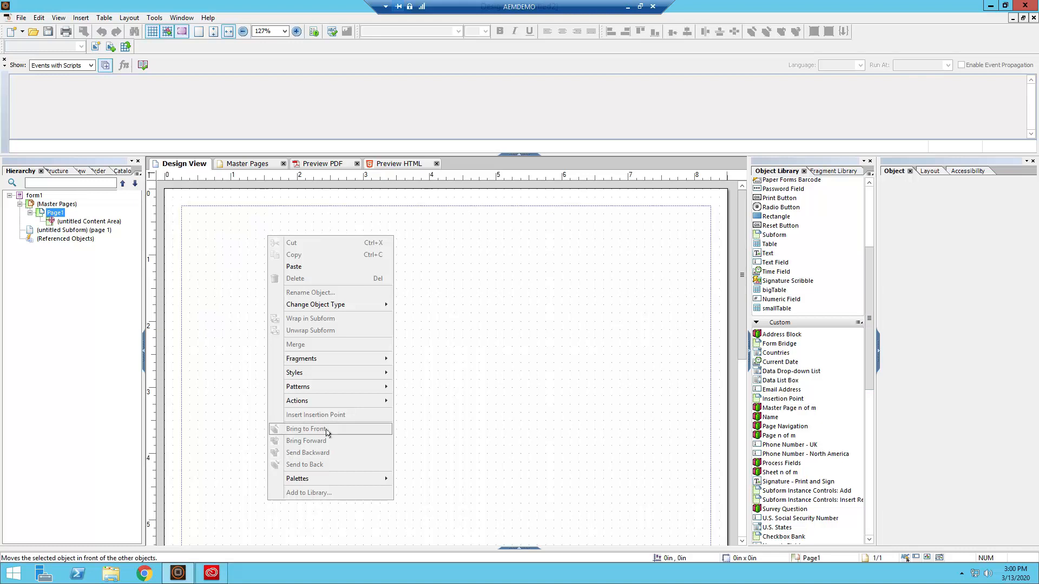
{"action": "mouse_move", "coordinate": [326, 357]}
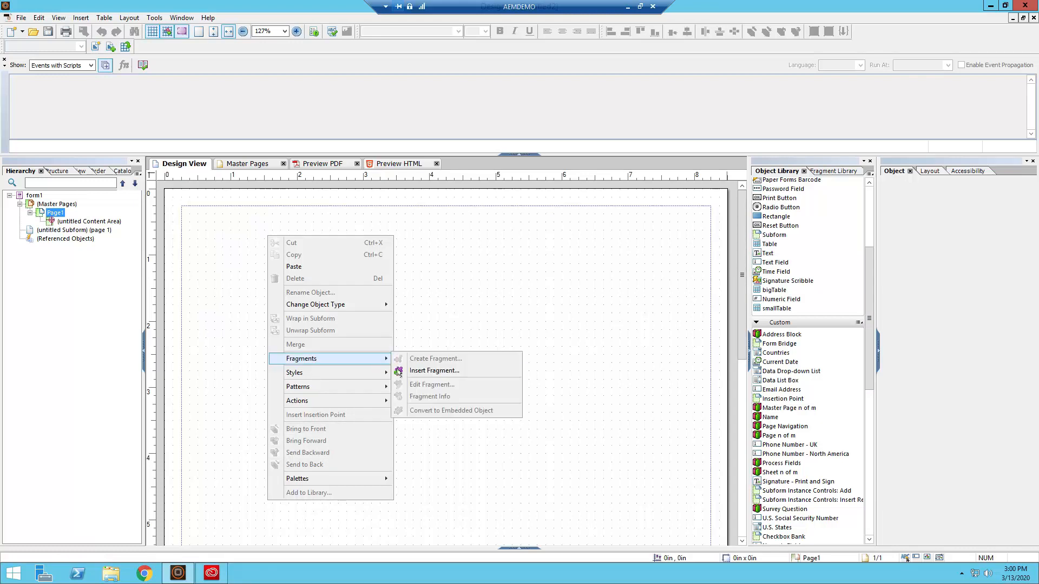
{"action": "left_click", "coordinate": [465, 375]}
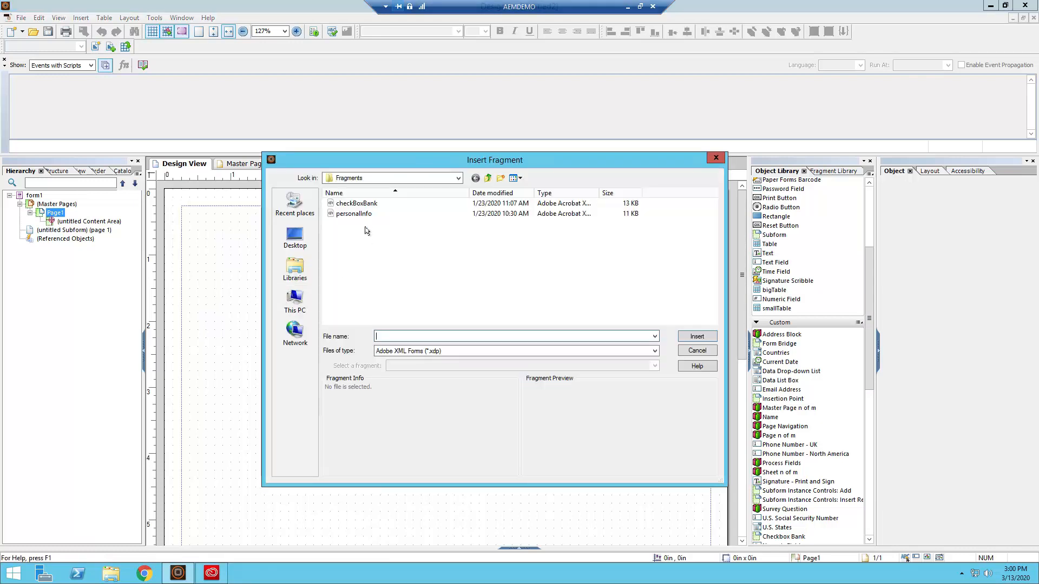
{"action": "double_click", "coordinate": [366, 215]}
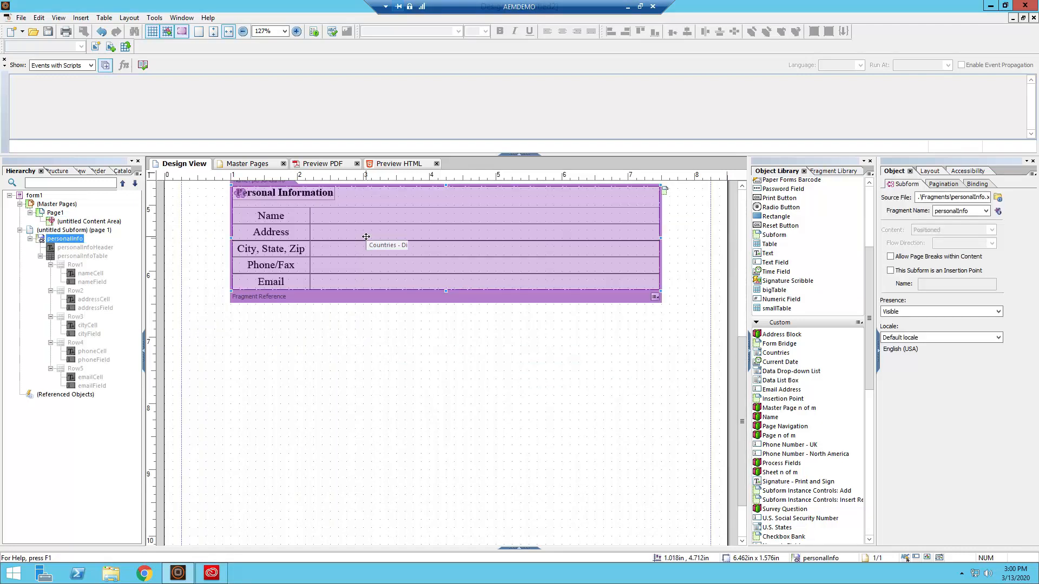
- Move the inserted fragment to the upper-left of the page, at 0.25 in, 0.375 in
{"action": "left_click_drag", "start_coordinate": [297, 215], "coordinate": [297, 215]}
{"action": "scroll", "coordinate": [310, 258], "scroll_direction": "up", "scroll_amount": 8}
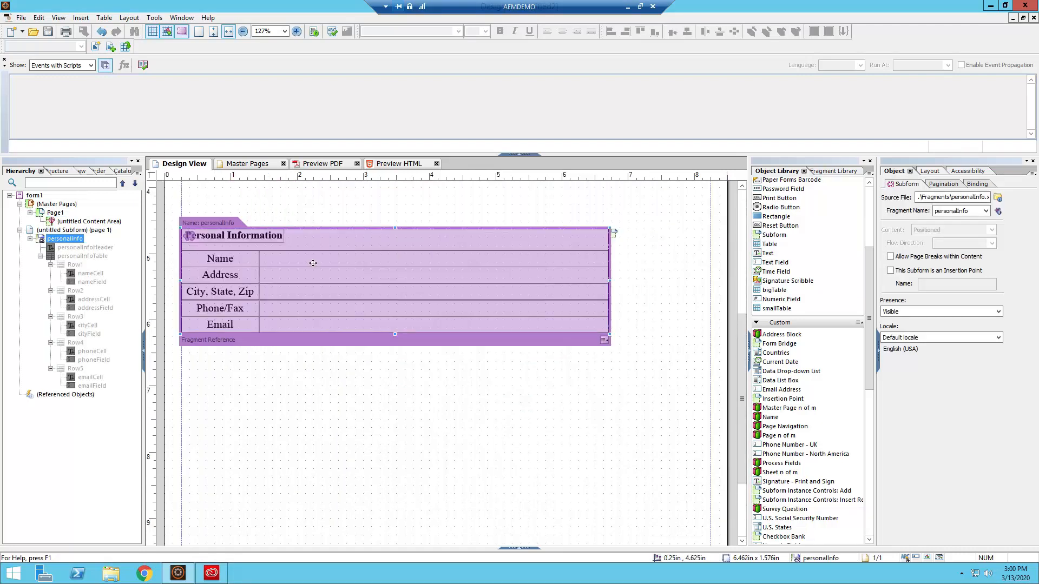
{"action": "left_click_drag", "start_coordinate": [311, 419], "coordinate": [314, 198]}
{"action": "scroll", "coordinate": [313, 216], "scroll_direction": "up", "scroll_amount": 3}
{"action": "left_click_drag", "start_coordinate": [311, 236], "coordinate": [310, 255]}
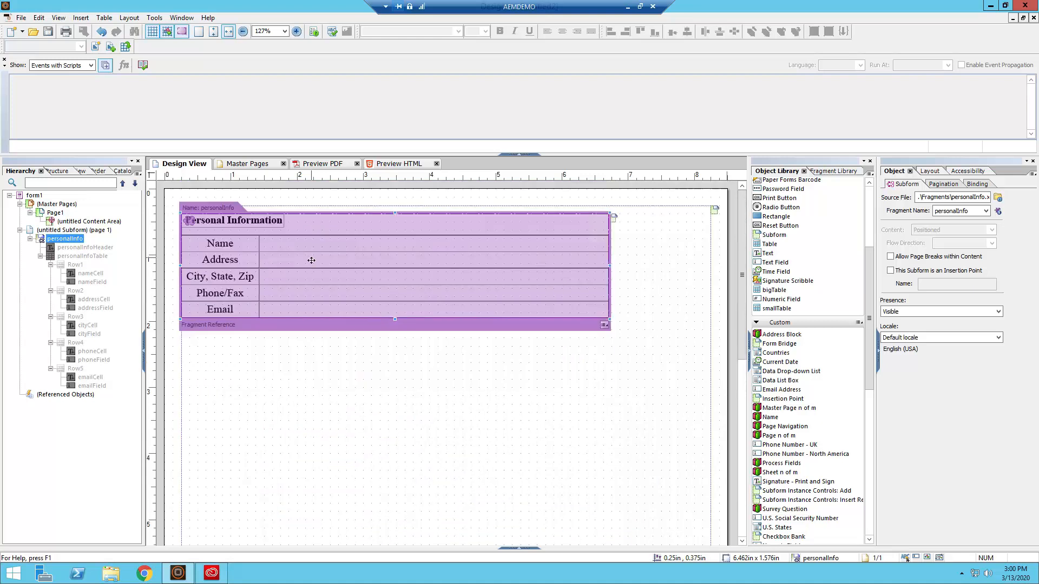
{"action": "left_click", "coordinate": [311, 343]}
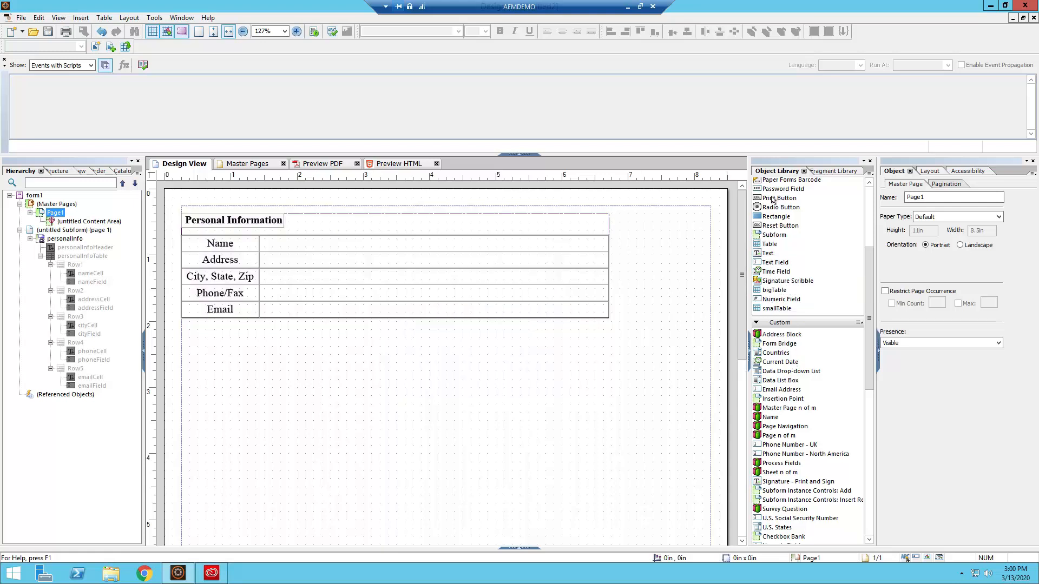
- Add a Reset Button to the form just below the personal information table
{"action": "left_click", "coordinate": [783, 228]}
{"action": "left_click_drag", "start_coordinate": [784, 228], "coordinate": [206, 341]}
{"action": "left_click", "coordinate": [334, 352]}
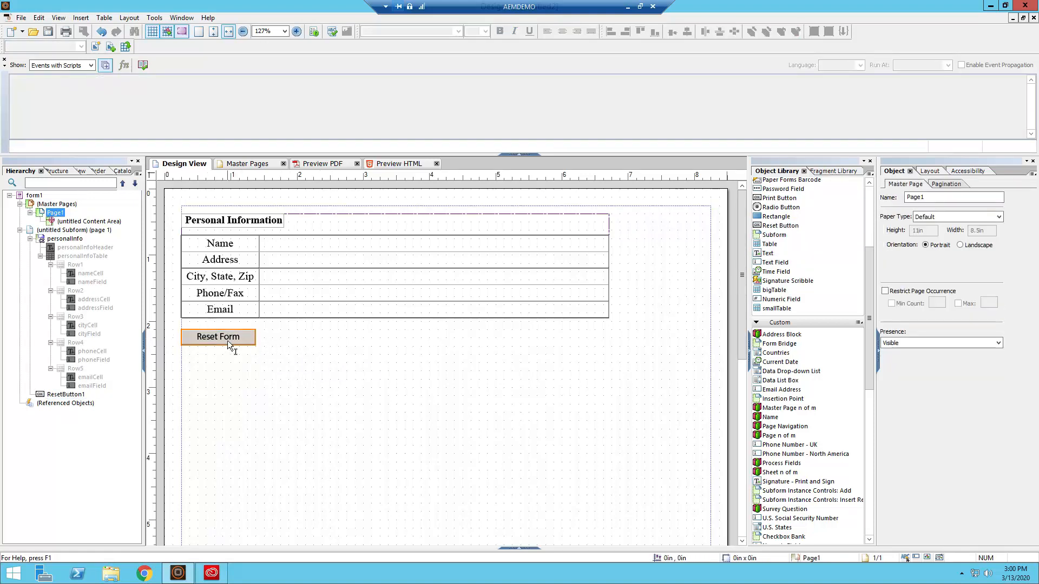
- Reduce both Untitled2 forms to floating windows and bring the one with the Reset Form button to the front
{"action": "left_click", "coordinate": [1023, 18]}
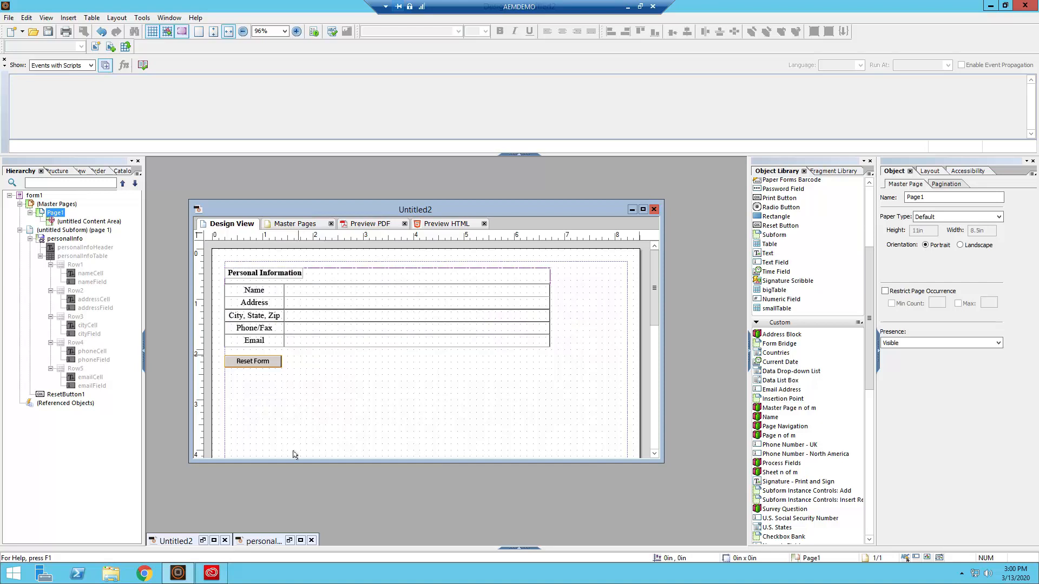
{"action": "left_click", "coordinate": [214, 541]}
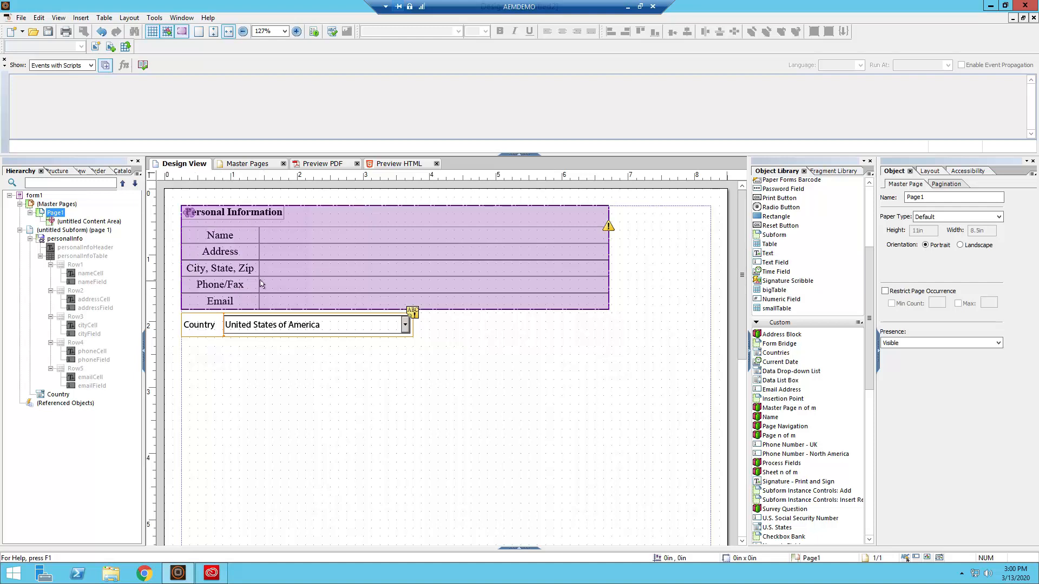
{"action": "left_click", "coordinate": [609, 226]}
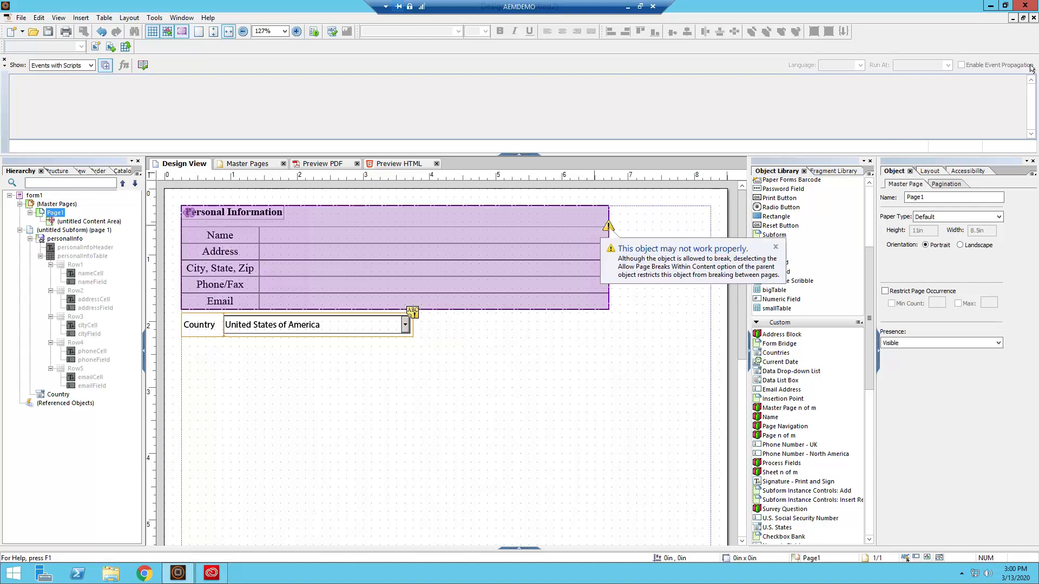
{"action": "left_click", "coordinate": [1023, 19]}
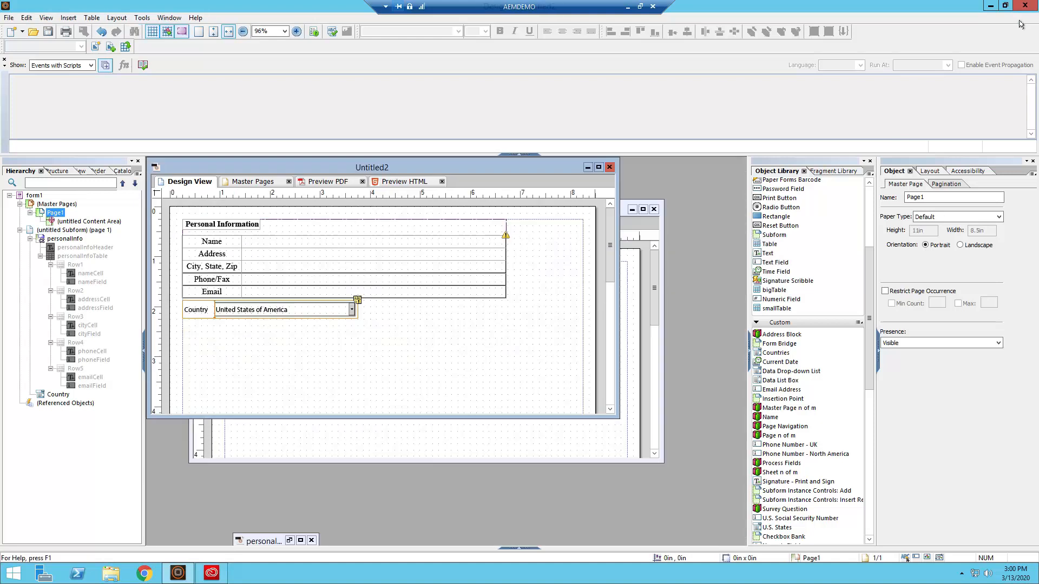
{"action": "left_click", "coordinate": [411, 434]}
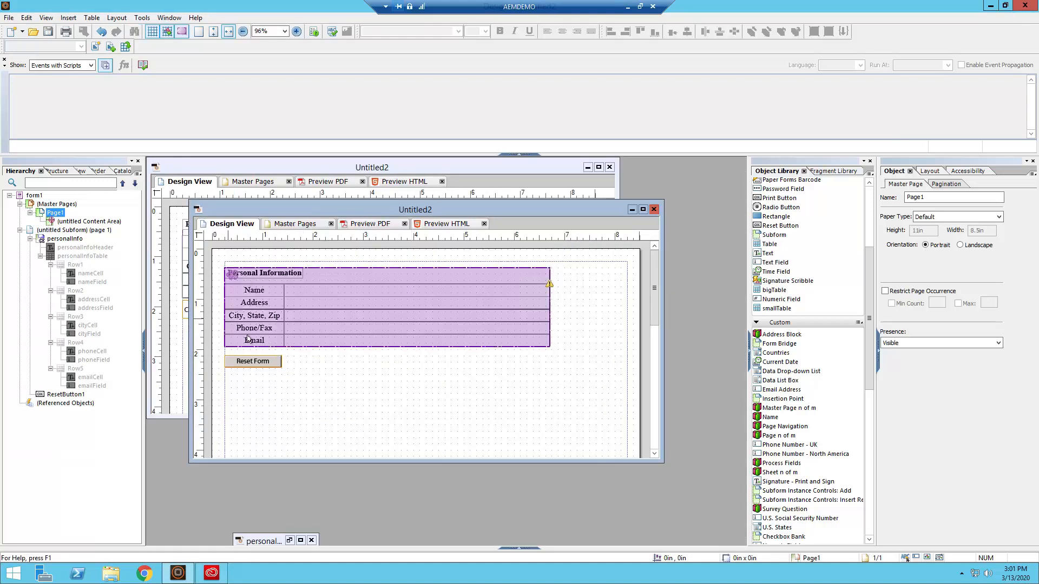
- Reopen the minimized personalInfo fragment document and change its header text to "Company Information"
{"action": "left_click", "coordinate": [299, 541]}
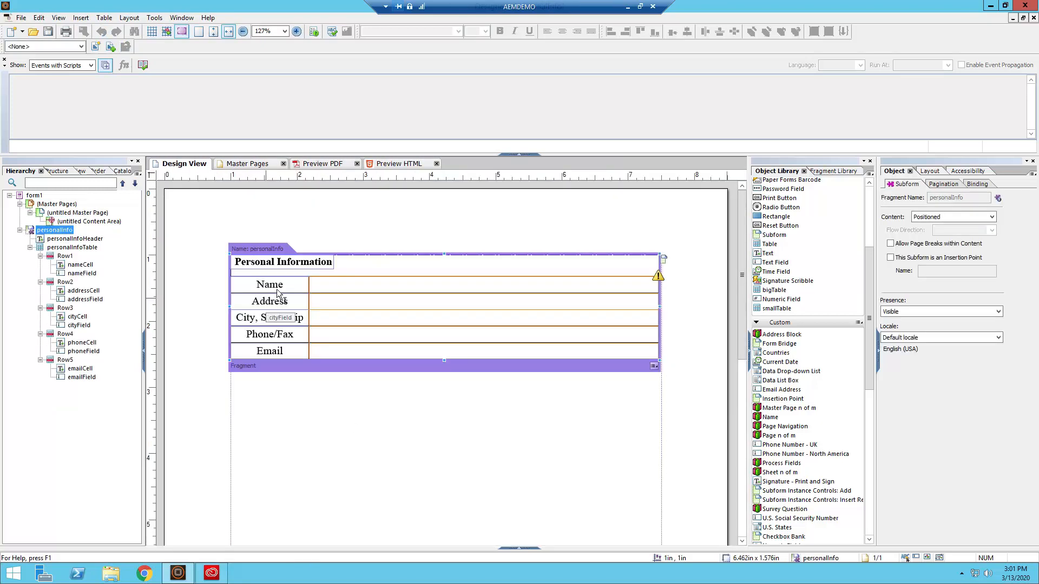
{"action": "double_click", "coordinate": [283, 262]}
{"action": "double_click", "coordinate": [262, 265]}
{"action": "type", "text": "Company"}
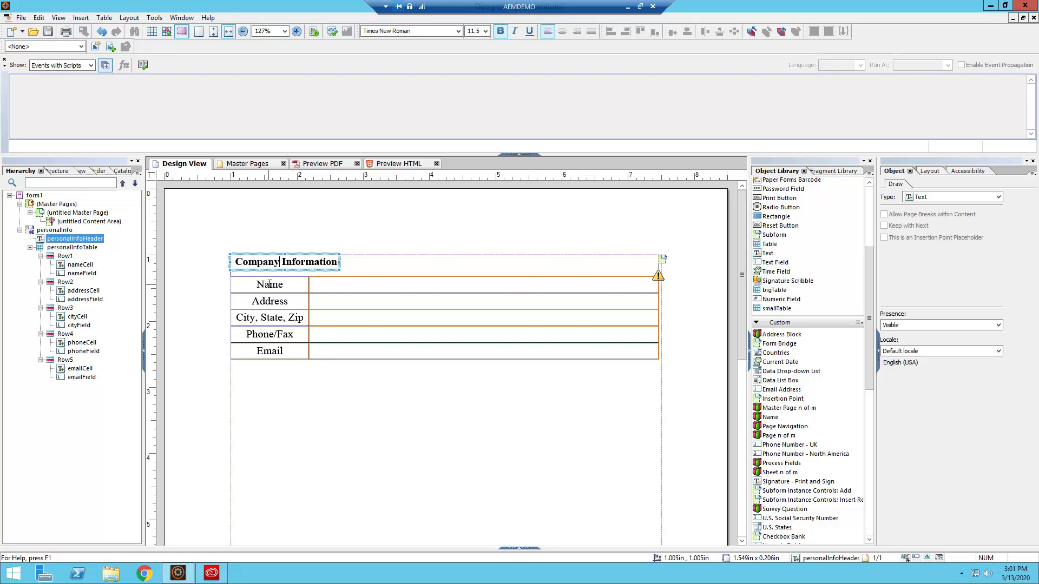
- Change the "Name" label in the first row of the fragment's table to "Company Name"
{"action": "left_click", "coordinate": [269, 285]}
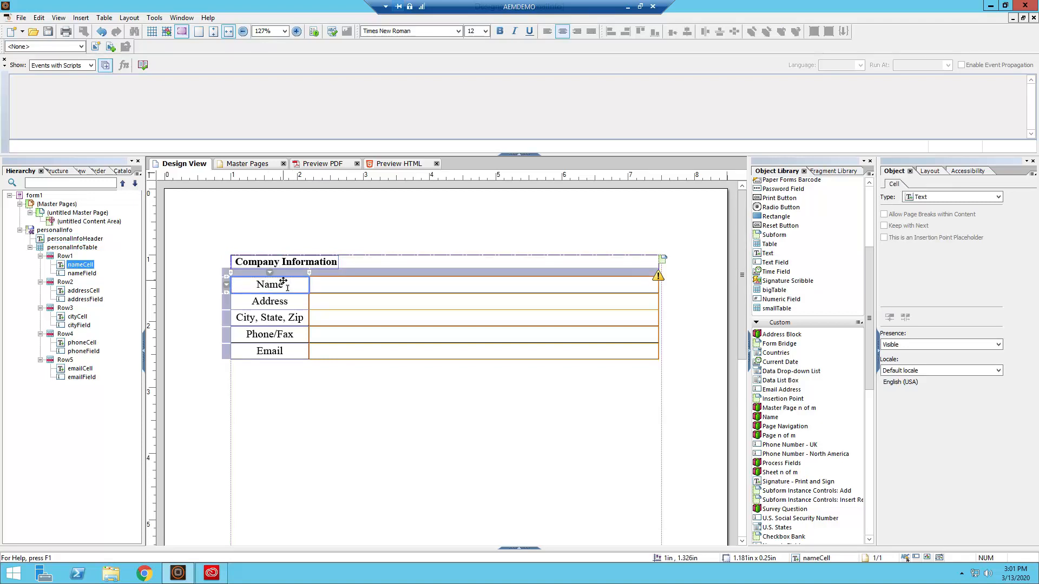
{"action": "double_click", "coordinate": [271, 284]}
{"action": "type", "text": "Compan"}
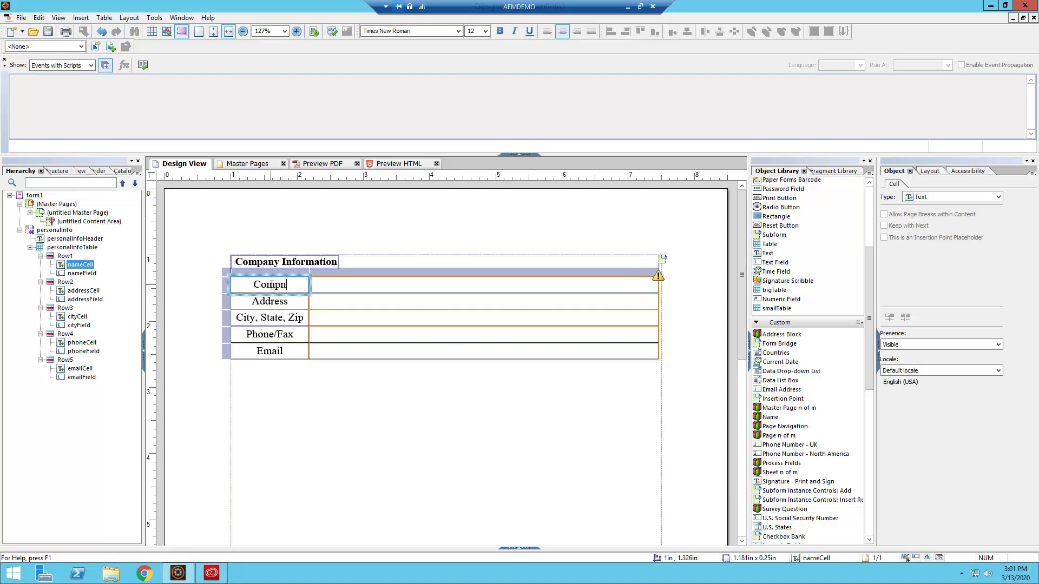
{"action": "type", "text": "y Name"}
- Change the "Email" label in the last row of the fragment's table to "CEO Email"
{"action": "double_click", "coordinate": [272, 333]}
{"action": "left_click", "coordinate": [259, 353]}
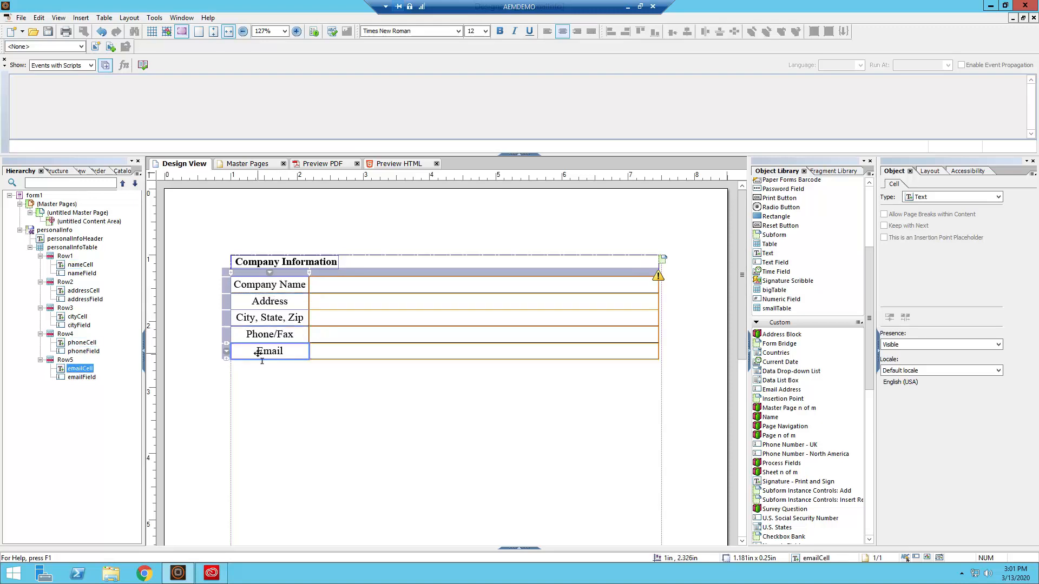
{"action": "double_click", "coordinate": [262, 351]}
{"action": "type", "text": "Company"}
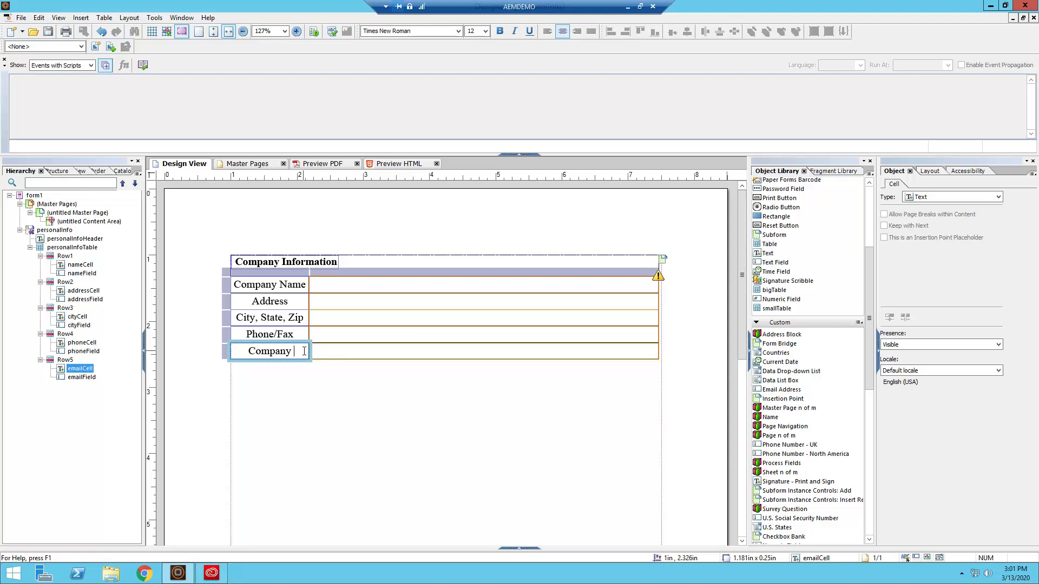
{"action": "key", "text": "BackSpace"}
{"action": "key", "text": "BackSpace"}
{"action": "key", "text": "BackSpace"}
{"action": "key", "text": "BackSpace"}
{"action": "key", "text": "BackSpace"}
{"action": "key", "text": "BackSpace"}
{"action": "key", "text": "BackSpace"}
{"action": "key", "text": "BackSpace"}
{"action": "type", "text": "EOC"}
{"action": "type", "text": "EO"}
{"action": "key", "text": "BackSpace"}
{"action": "key", "text": "BackSpace"}
{"action": "key", "text": "BackSpace"}
{"action": "key", "text": "BackSpace"}
{"action": "key", "text": "BackSpace"}
{"action": "key", "text": "BackSpace"}
{"action": "type", "text": "CEO Email"}
{"action": "left_click", "coordinate": [332, 404]}
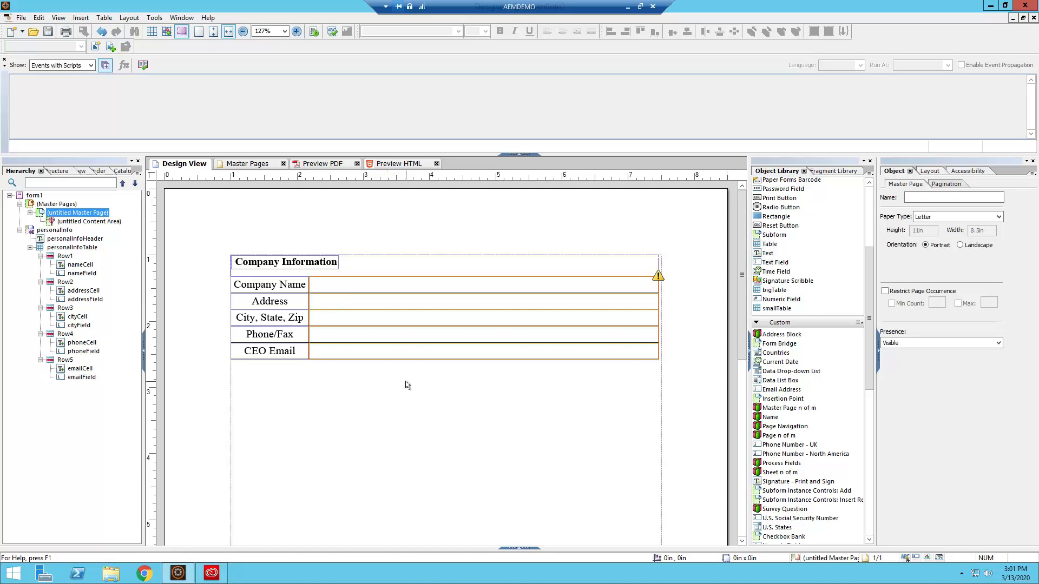
- Save the edited fragment and return to the form containing the Country drop-down list
{"action": "key", "text": "ctrl+s"}
{"action": "left_click", "coordinate": [1012, 18]}
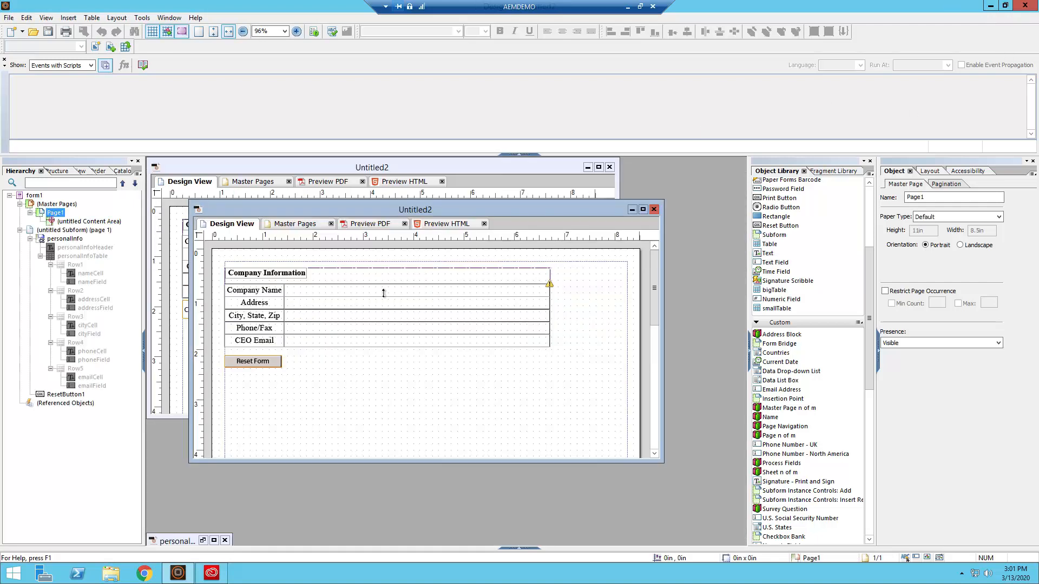
{"action": "left_click", "coordinate": [480, 169]}
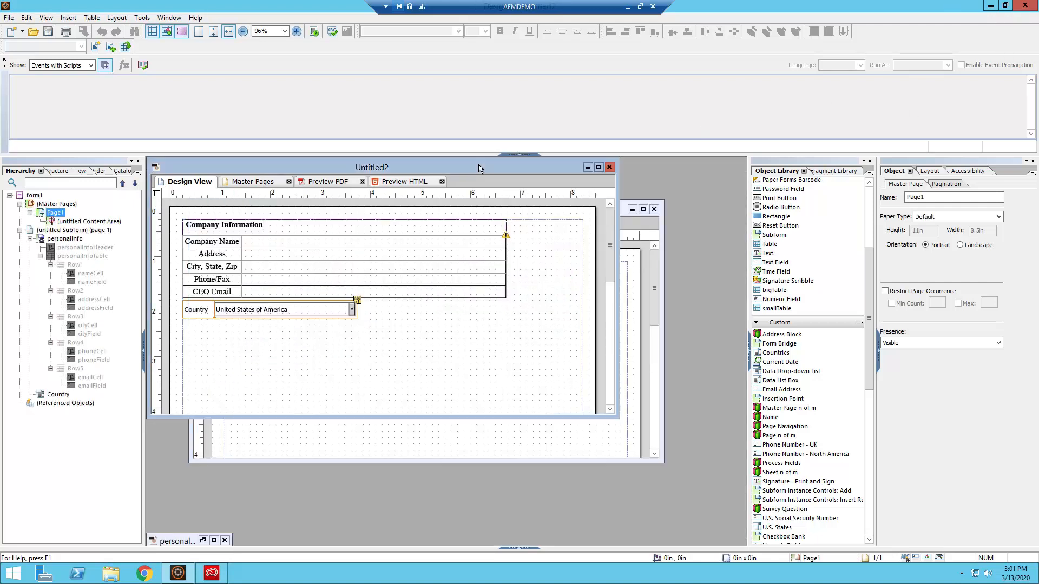
- Arrange the two form windows one above the other, with the Reset Form button's form above, to compare their Company Information tables
{"action": "left_click_drag", "start_coordinate": [557, 171], "coordinate": [599, 187]}
{"action": "left_click", "coordinate": [310, 260]}
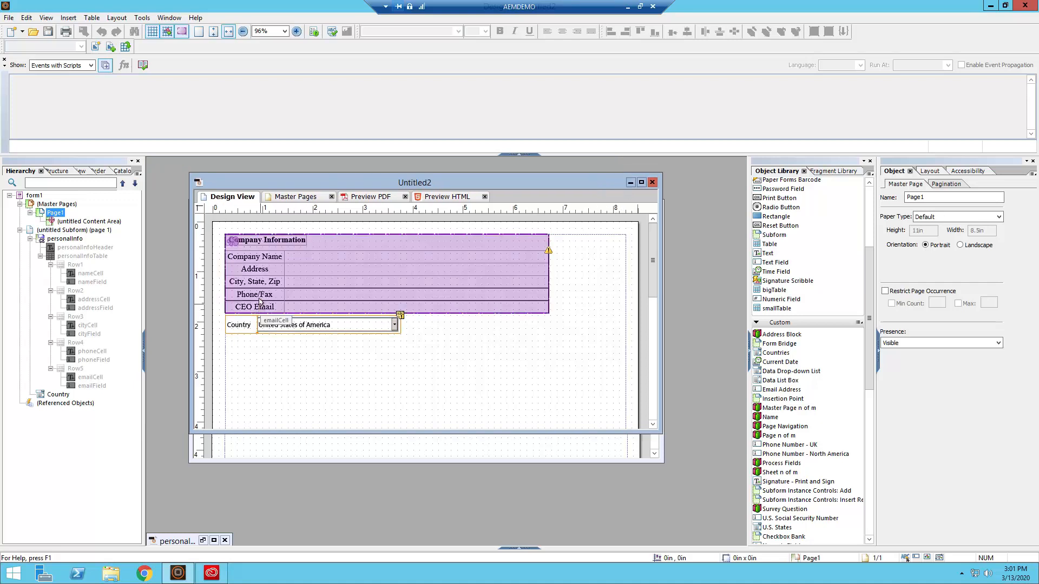
{"action": "left_click_drag", "start_coordinate": [495, 185], "coordinate": [518, 379]}
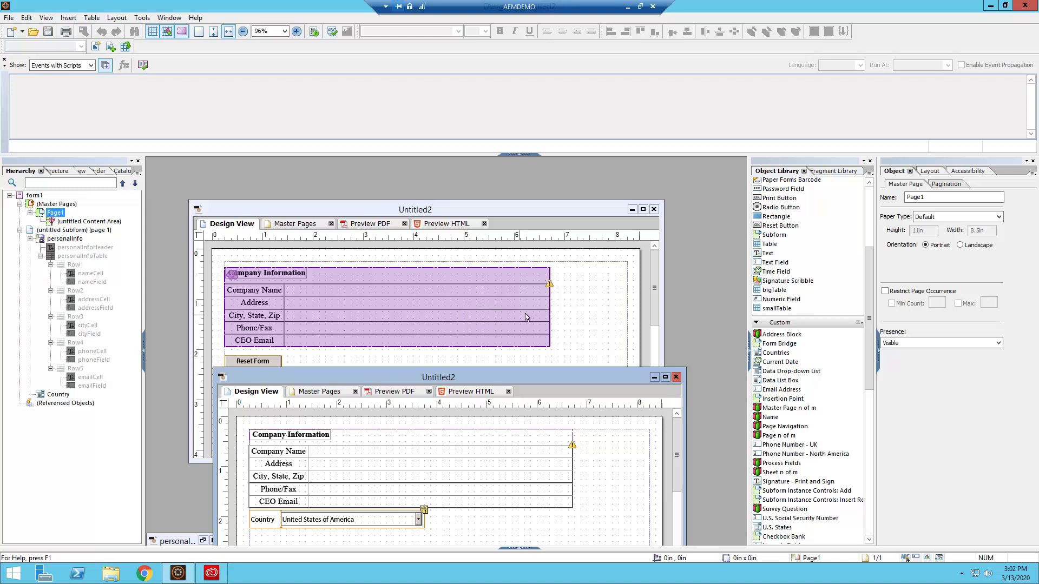
{"action": "left_click_drag", "start_coordinate": [567, 210], "coordinate": [567, 188]}
{"action": "left_click", "coordinate": [658, 467]}
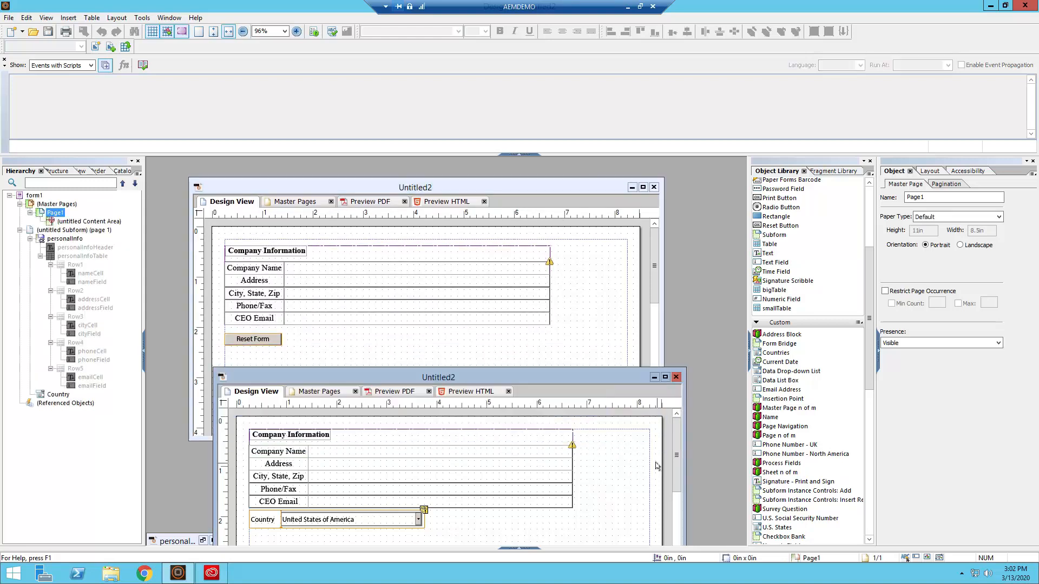